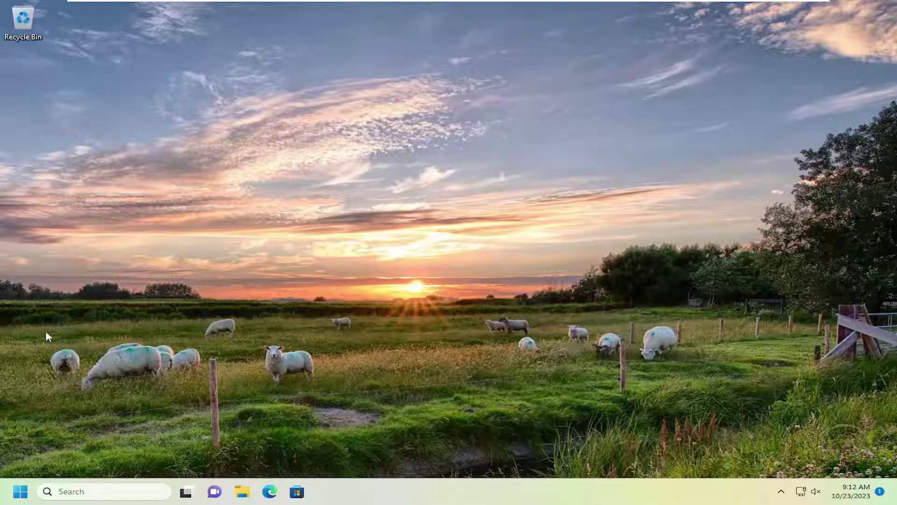
# Launch Device Manager from Windows search and turn on Show hidden devices.
pyautogui.click(74, 490)
pyautogui.write('device manager')
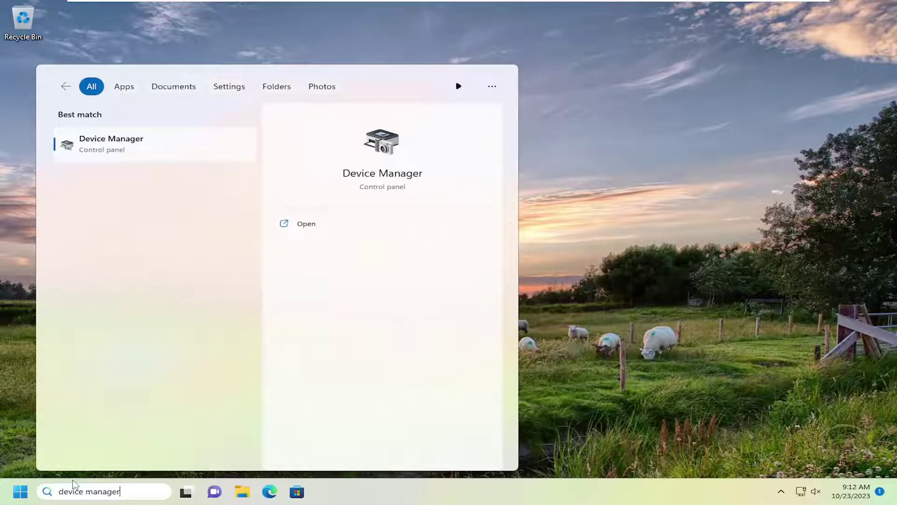
pyautogui.press('Return')
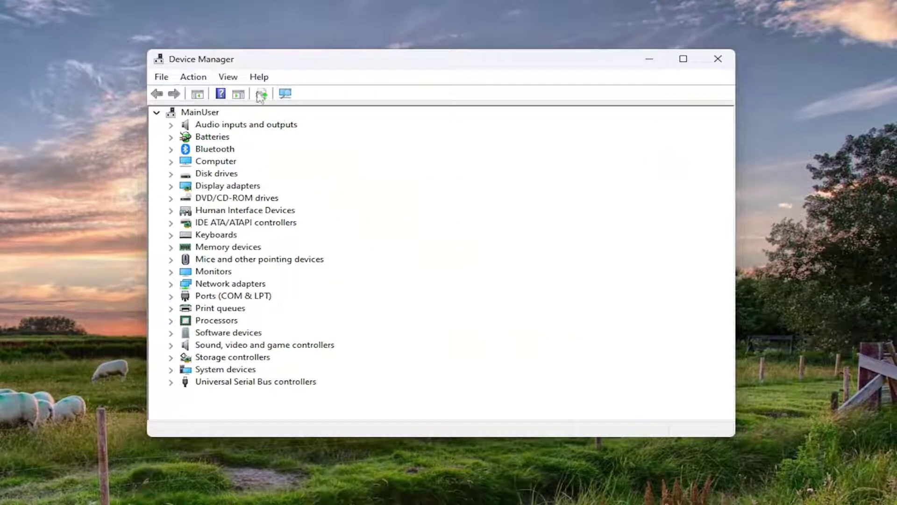
pyautogui.click(226, 77)
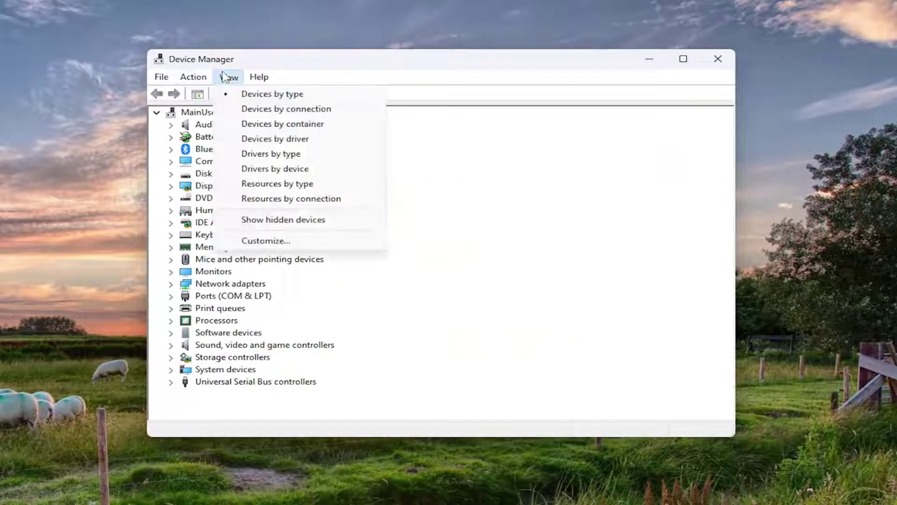
pyautogui.click(246, 225)
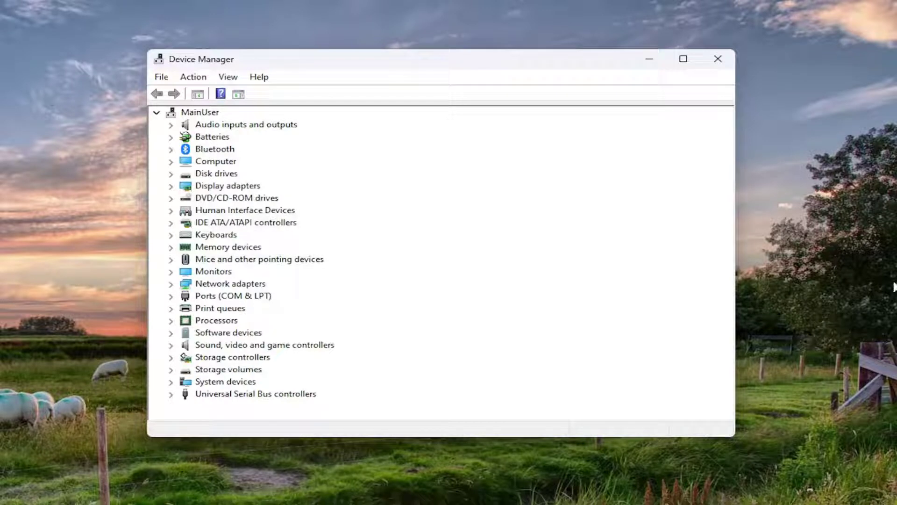
# Expand Network adapters and disable the Bluetooth Device (Personal Area Network) adapter.
pyautogui.doubleClick(230, 284)
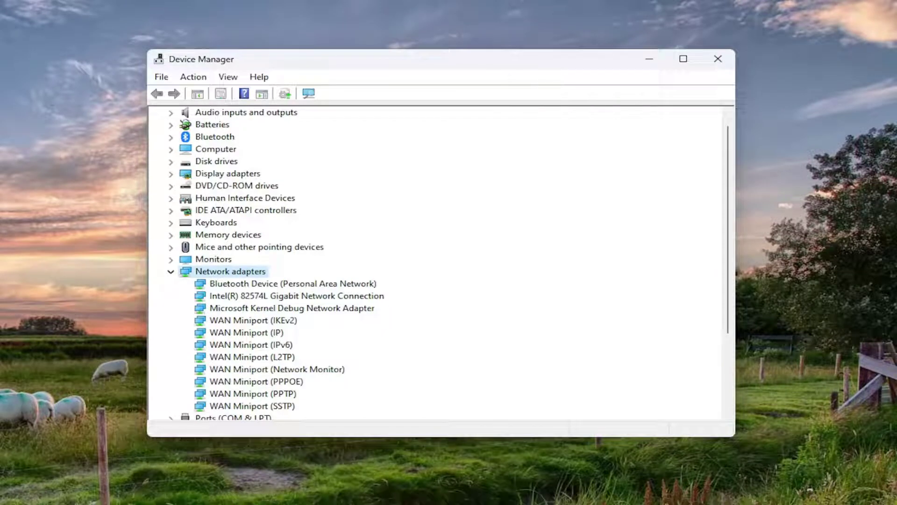
pyautogui.click(262, 297)
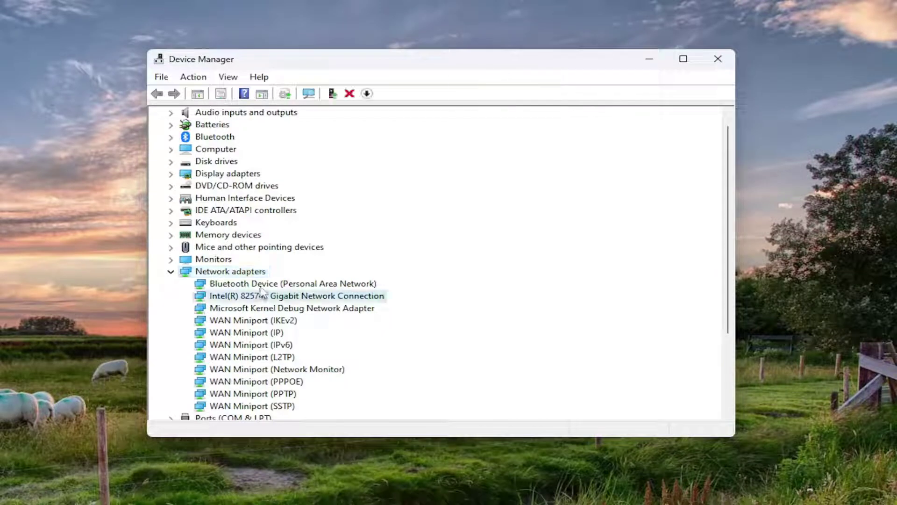
pyautogui.click(260, 286)
pyautogui.rightClick(267, 287)
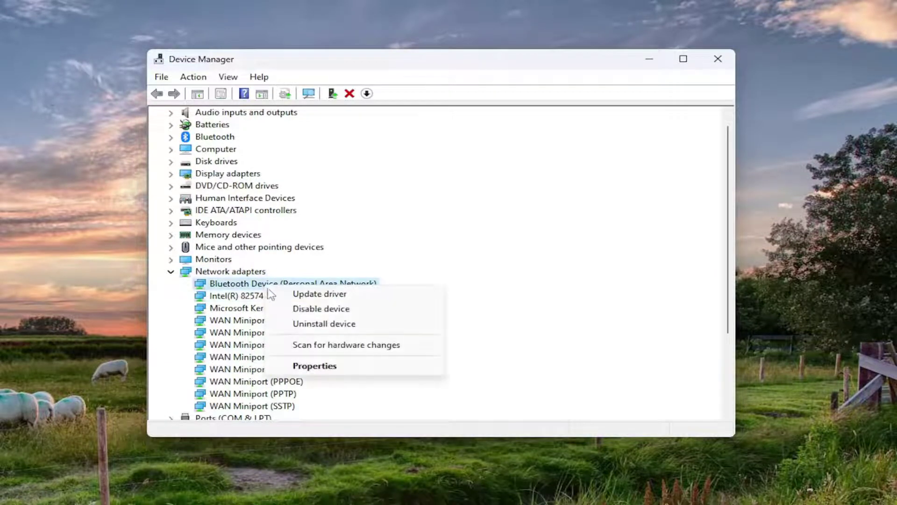
pyautogui.click(317, 313)
pyautogui.click(415, 286)
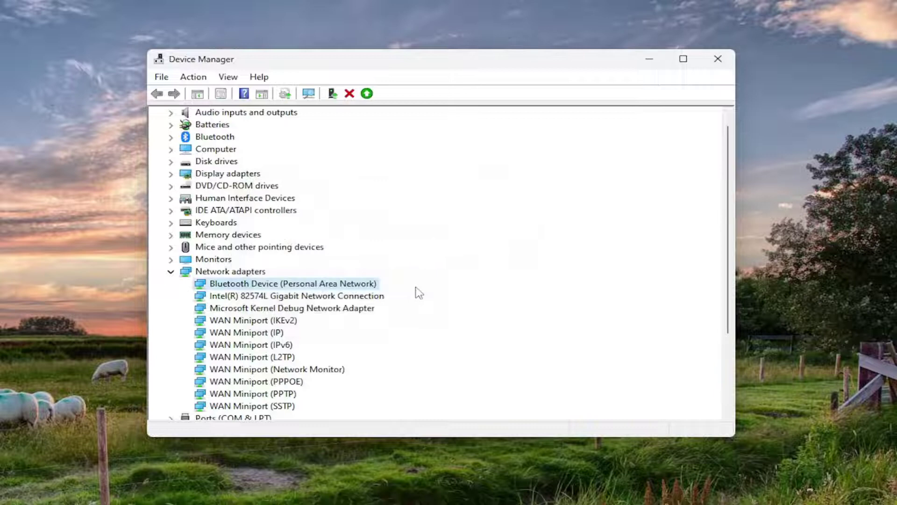
# Re-enable the disabled Bluetooth Device (Personal Area Network) adapter.
pyautogui.click(249, 310)
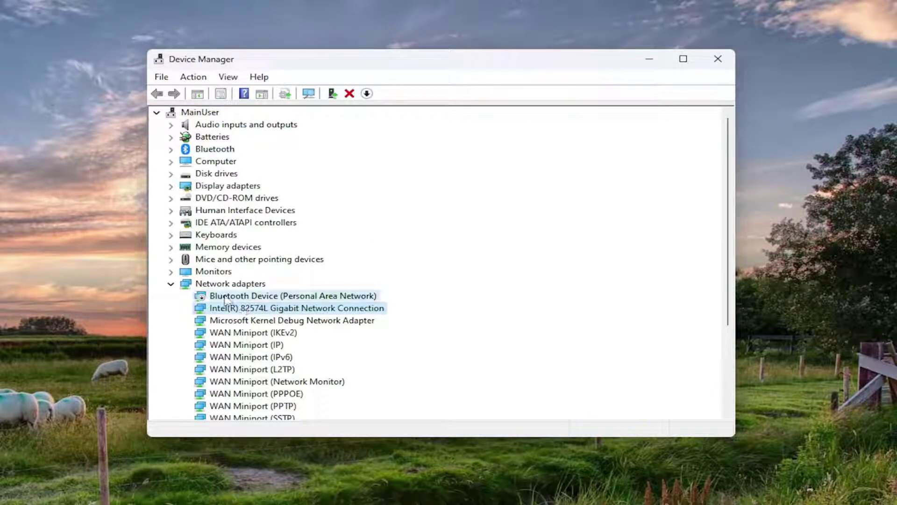
pyautogui.click(226, 297)
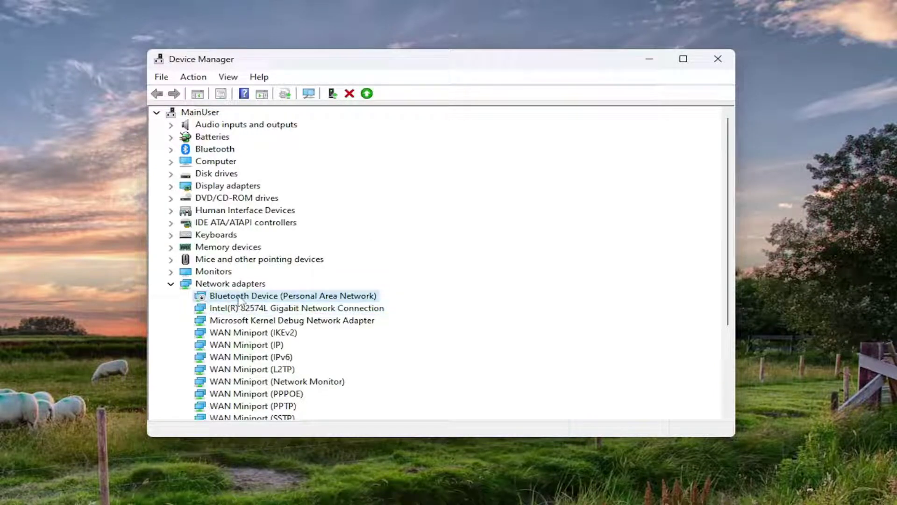
pyautogui.rightClick(240, 300)
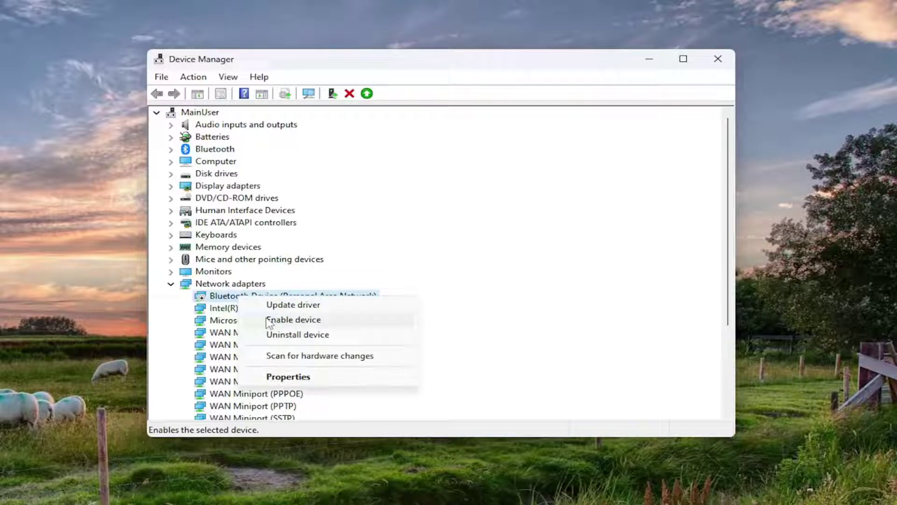
pyautogui.click(202, 306)
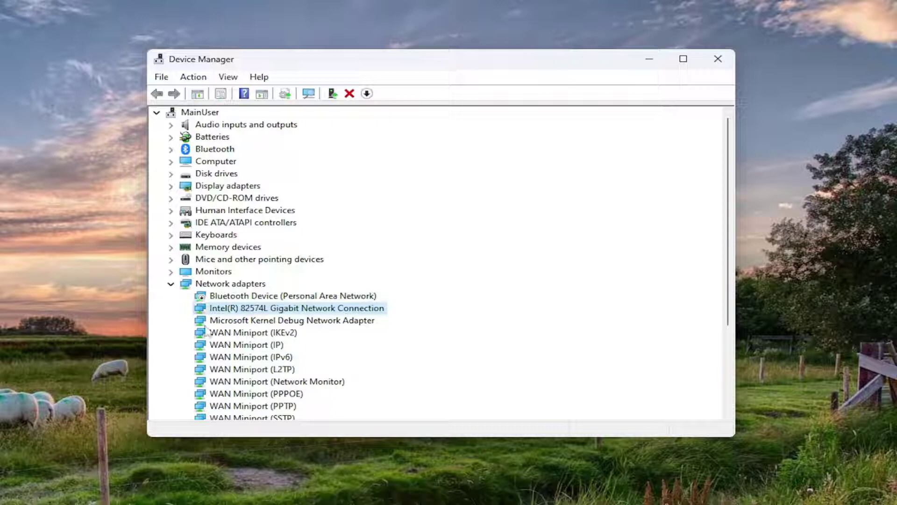
pyautogui.click(239, 335)
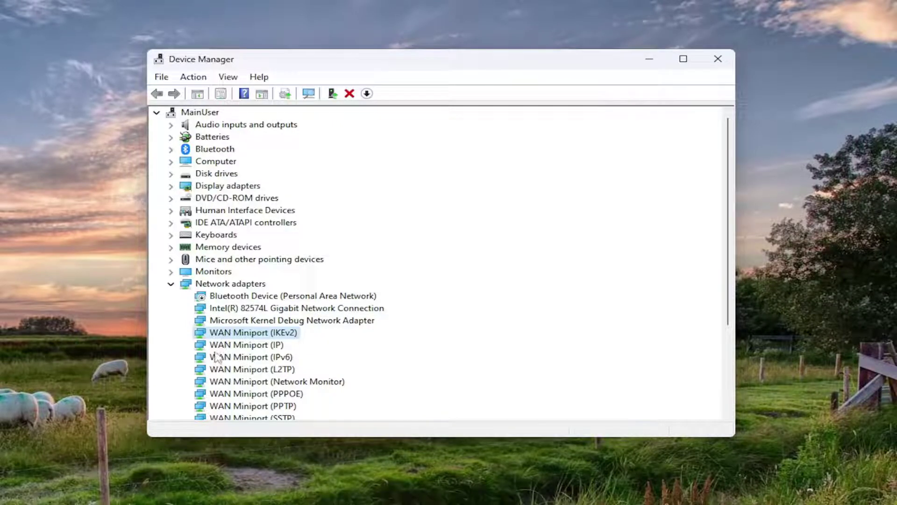
pyautogui.scroll(-2, 217, 358)
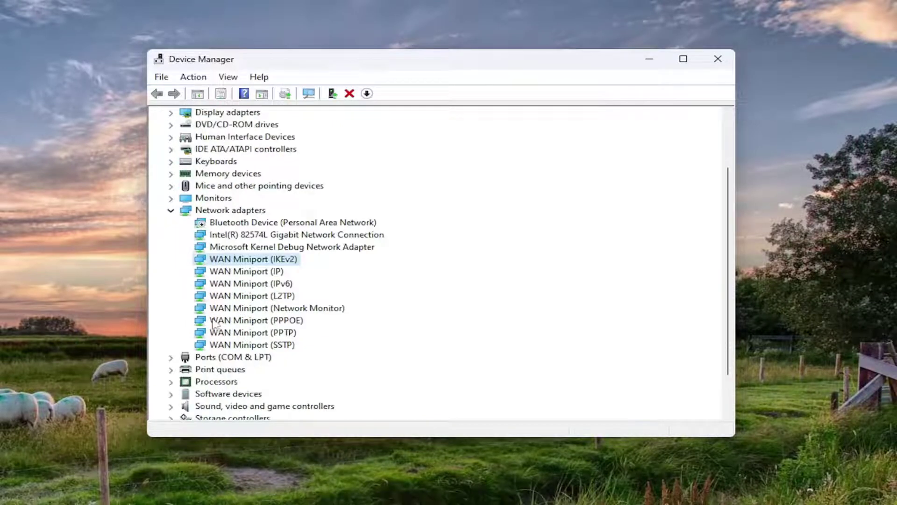
pyautogui.click(229, 223)
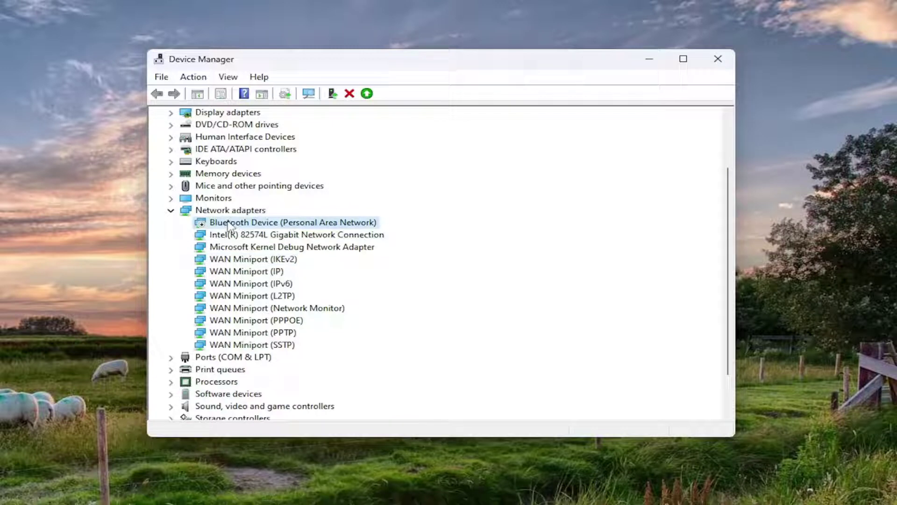
pyautogui.rightClick(229, 223)
pyautogui.click(234, 245)
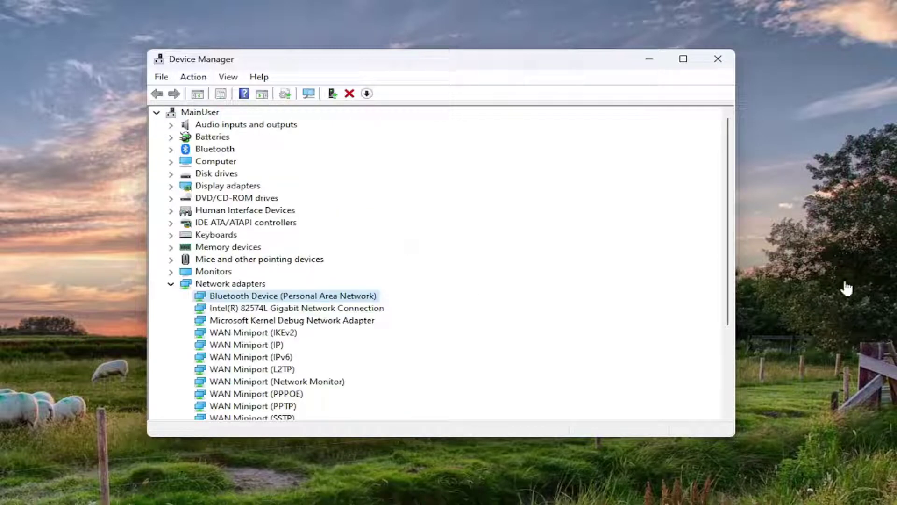
# Reinstall the Bluetooth adapter's driver by picking one already available on this computer.
pyautogui.rightClick(295, 296)
pyautogui.click(341, 304)
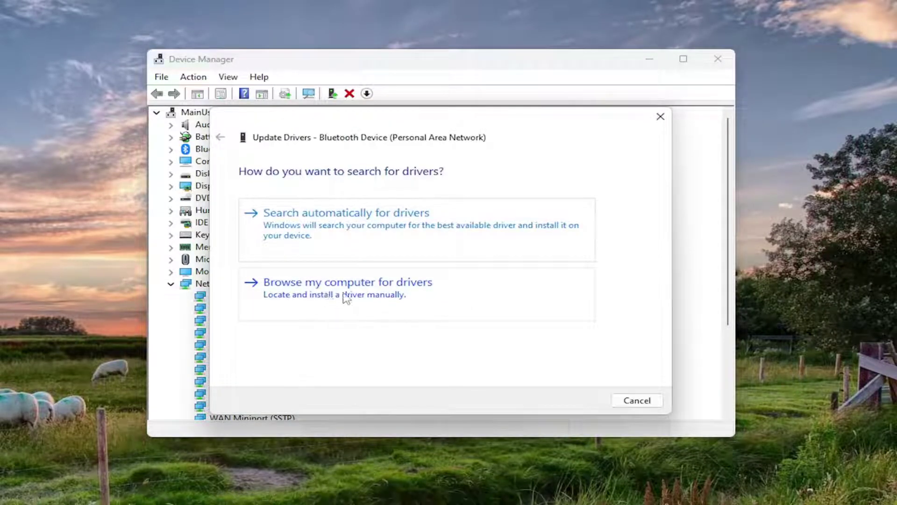
pyautogui.click(344, 296)
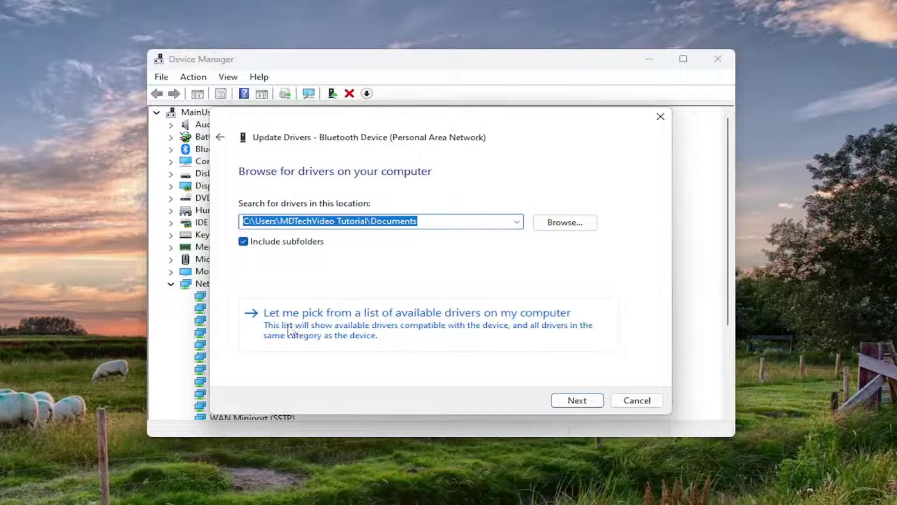
pyautogui.click(392, 324)
pyautogui.click(585, 401)
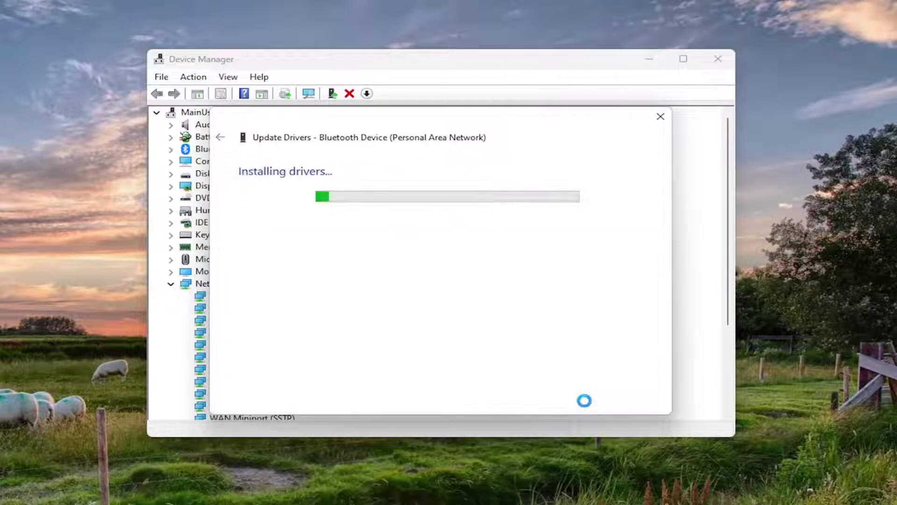
pyautogui.click(639, 401)
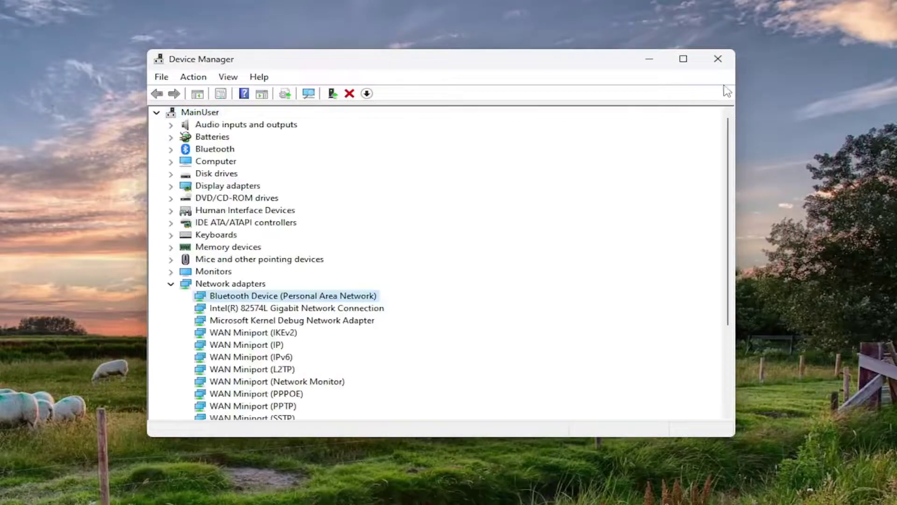
# Close Device Manager and launch Command Prompt as administrator from a 'cmd' search.
pyautogui.click(719, 58)
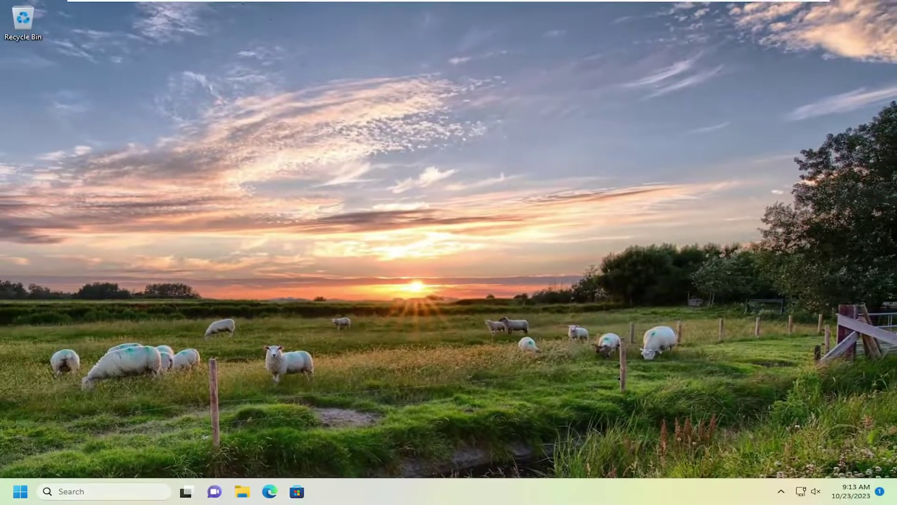
pyautogui.click(71, 491)
pyautogui.write('cmd')
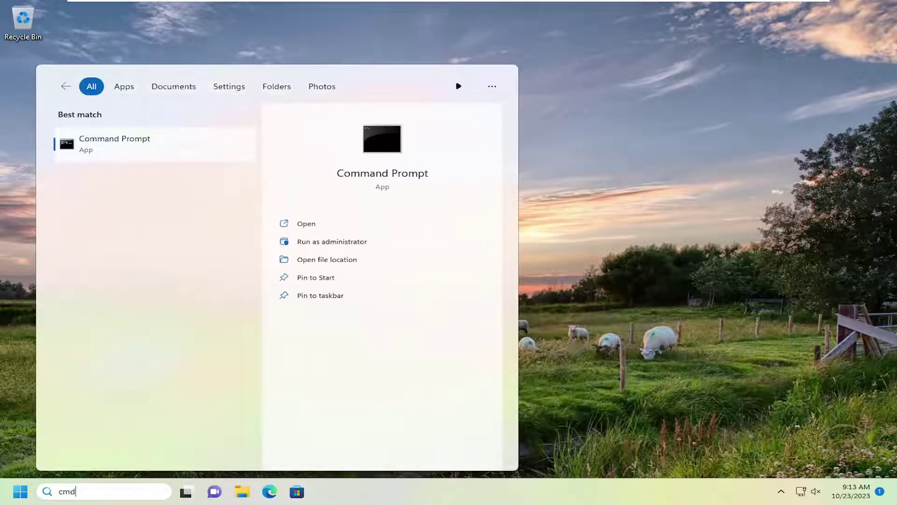
pyautogui.rightClick(117, 149)
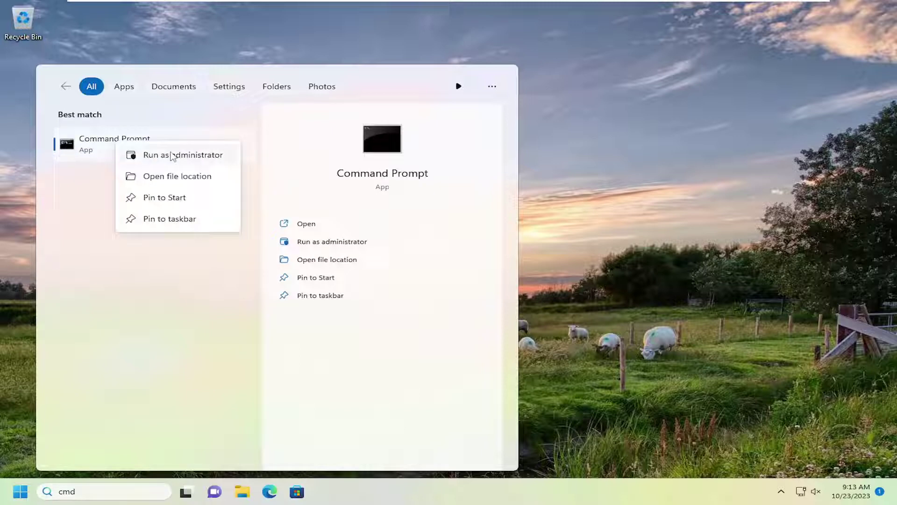
pyautogui.click(172, 155)
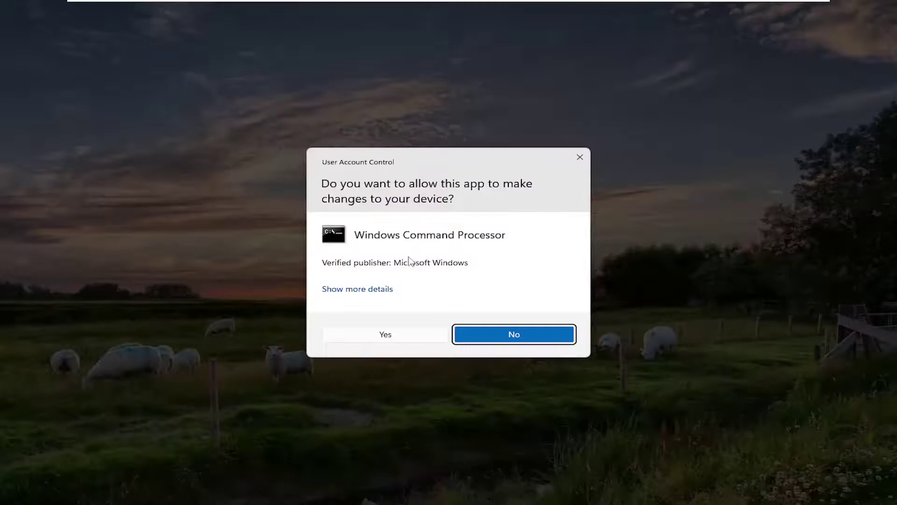
pyautogui.click(383, 334)
pyautogui.moveTo(355, 118); pyautogui.dragTo(377, 104)
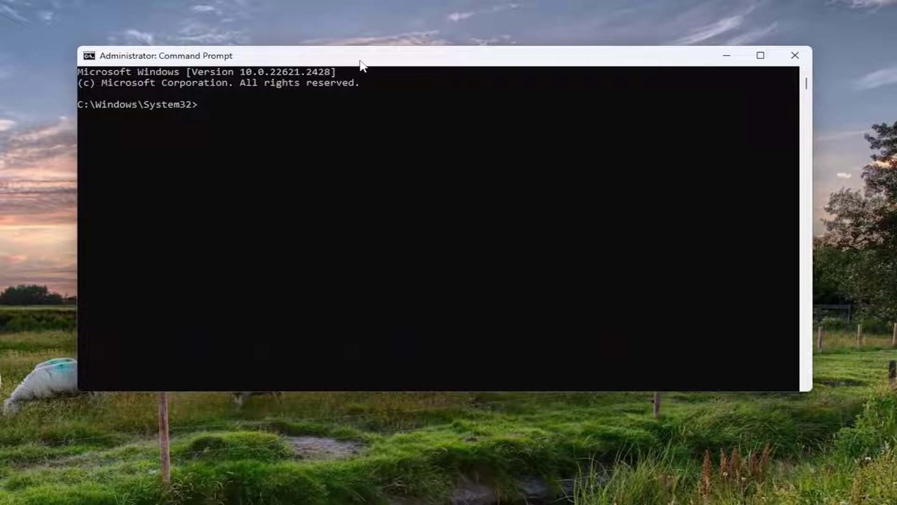
# Run 'ipconfig /flushdns' and 'netsh winsock reset', then close the console window.
pyautogui.write('ipconfig /flushdns')
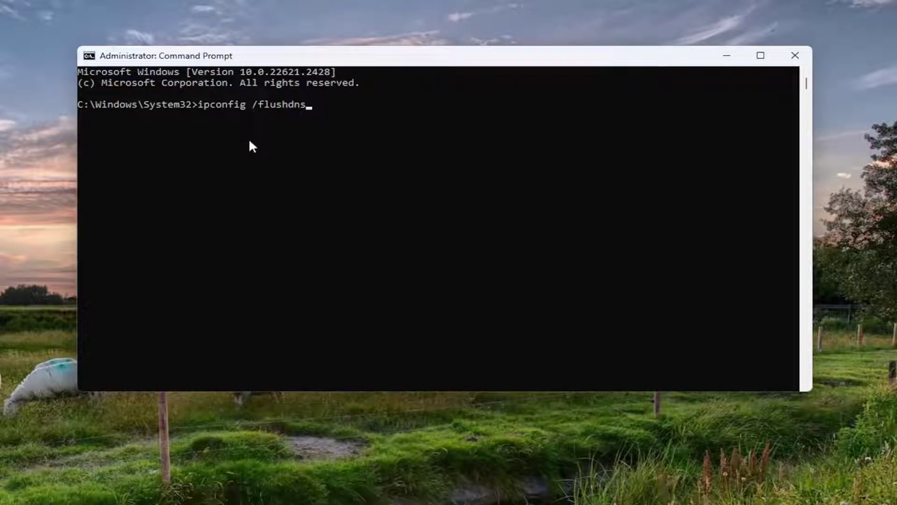
pyautogui.press('Return')
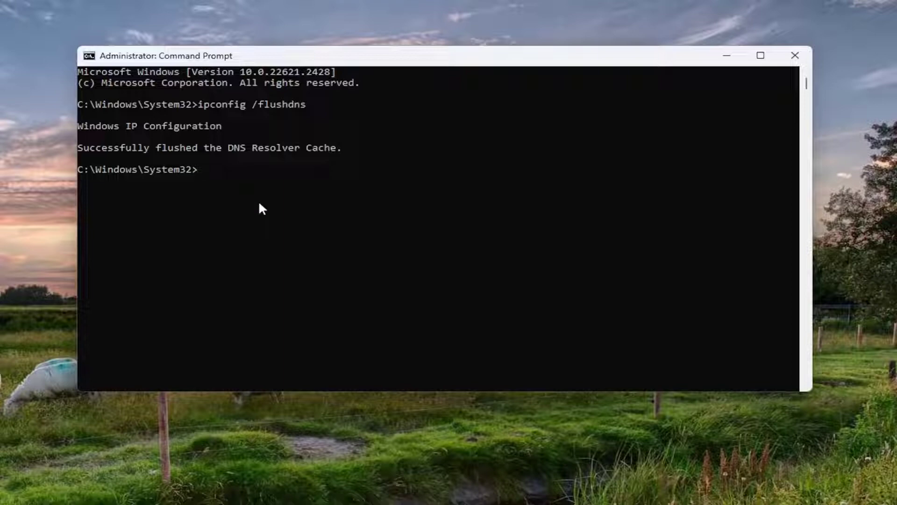
pyautogui.write('netsh winsock')
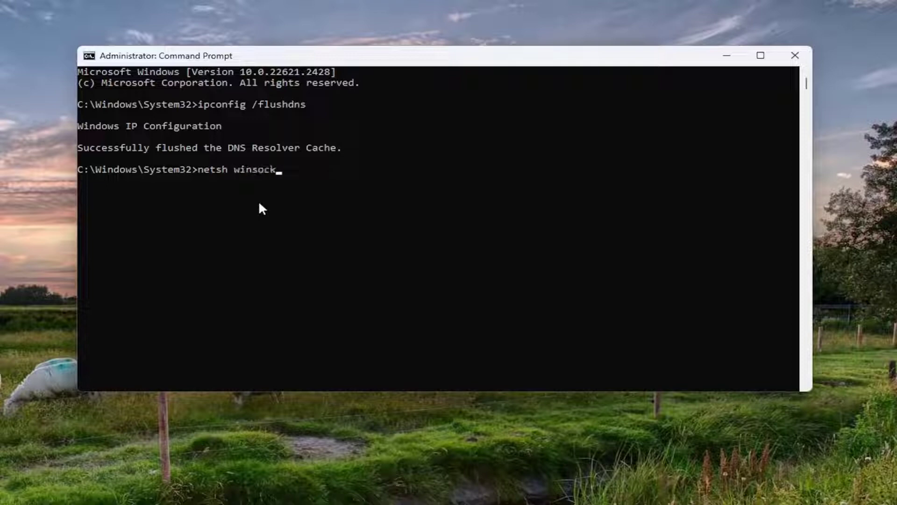
pyautogui.write(' reset')
pyautogui.press('Return')
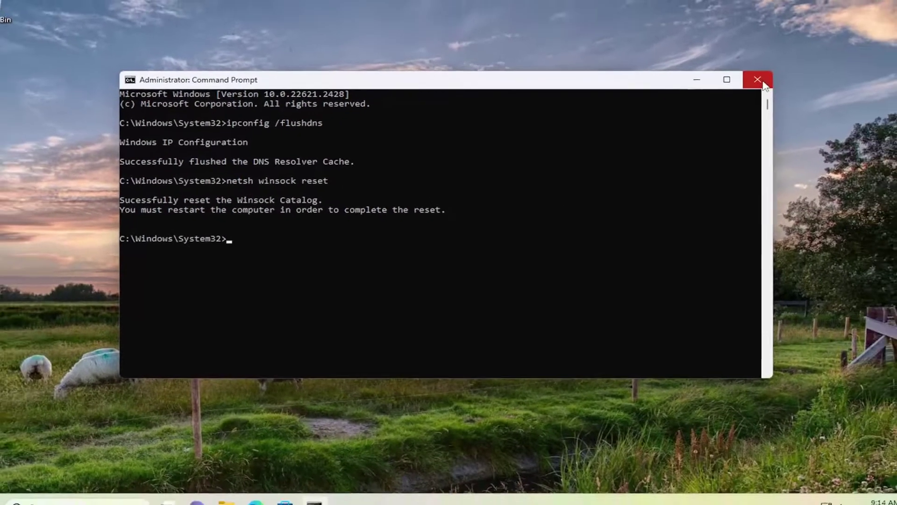
pyautogui.click(794, 57)
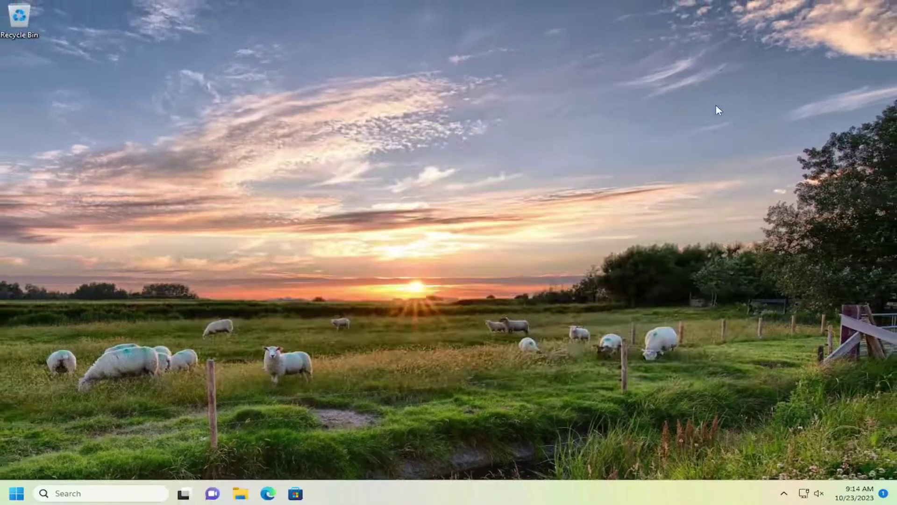